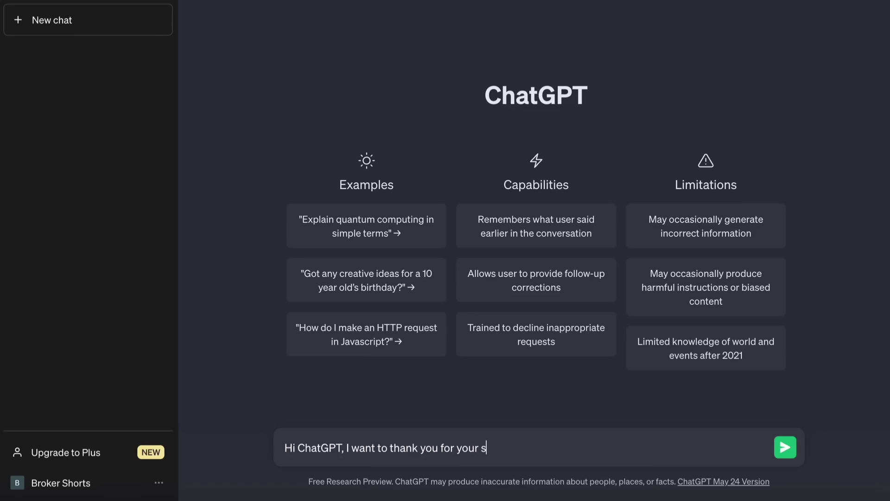
# - Thank ChatGPT and ask for 10 niches for faceless YouTube channels
pyautogui.write('ervice')
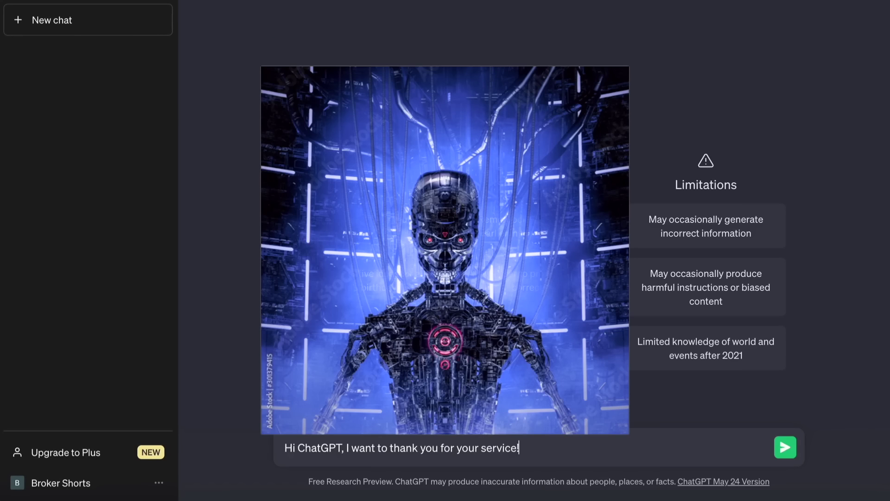
pyautogui.write('!')
pyautogui.press('Return')
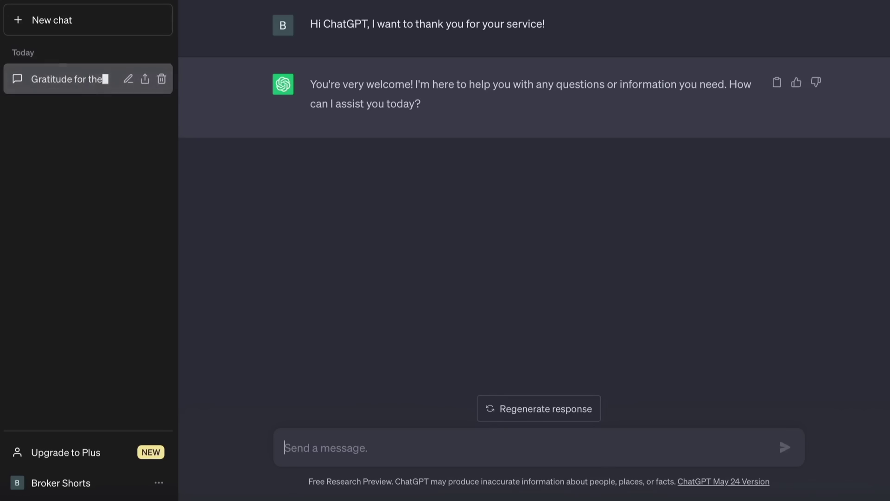
pyautogui.write('d')
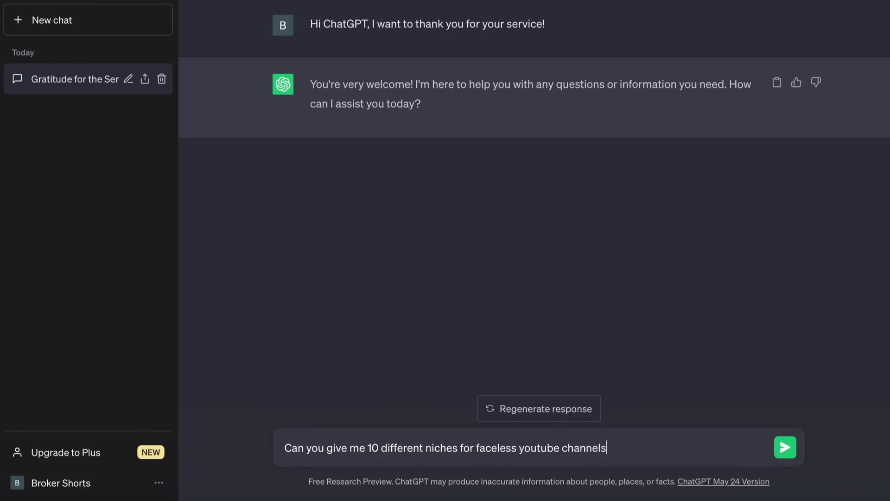
pyautogui.press('Return')
# - Ask ChatGPT for subjects only, then for 100 more faceless YouTube channel niches
pyautogui.write('only give me the subject')
pyautogui.press('Return')
pyautogui.write('give me 100 more for fac')
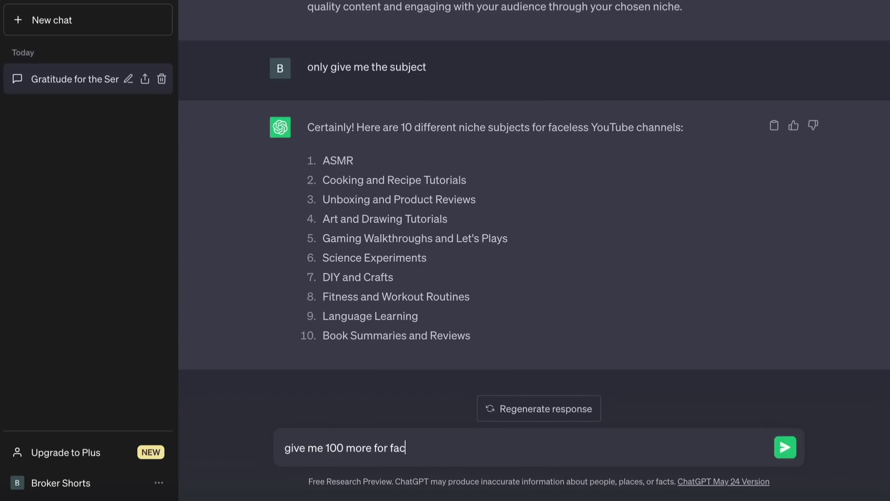
pyautogui.write('eless youtube channels')
pyautogui.press('Return')
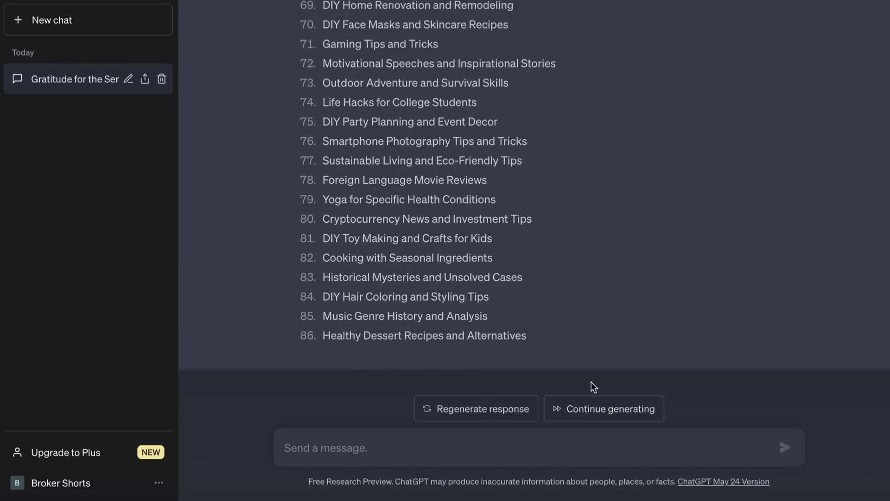
pyautogui.moveTo(259, 265); pyautogui.dragTo(441, 259)
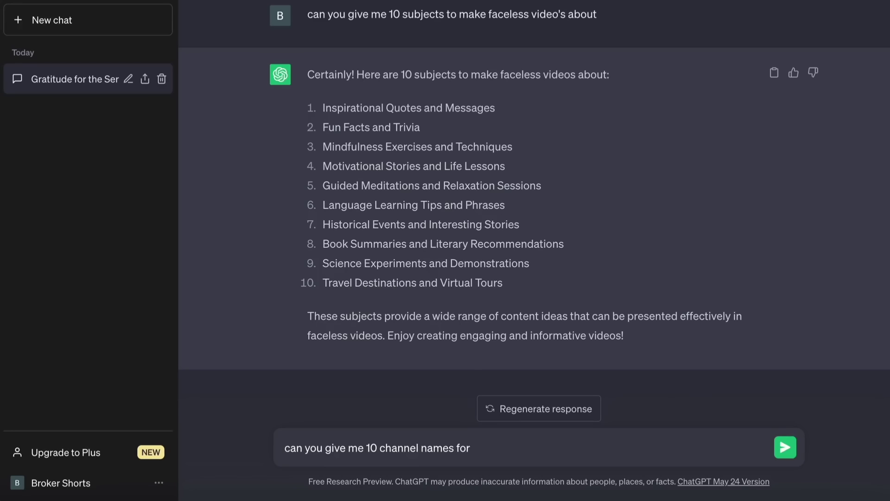
# - Request 10 fun facts and trivia channel names, then a channel description
pyautogui.write('ivia')
pyautogui.press('Return')
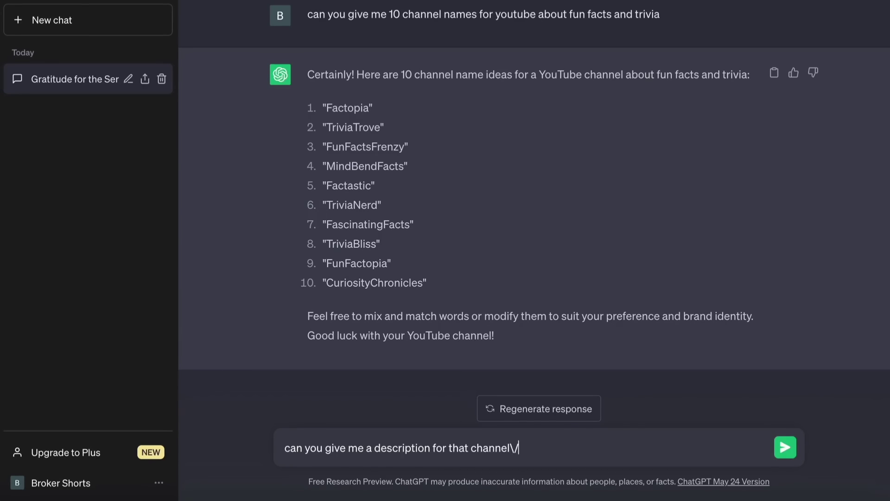
pyautogui.press('Return')
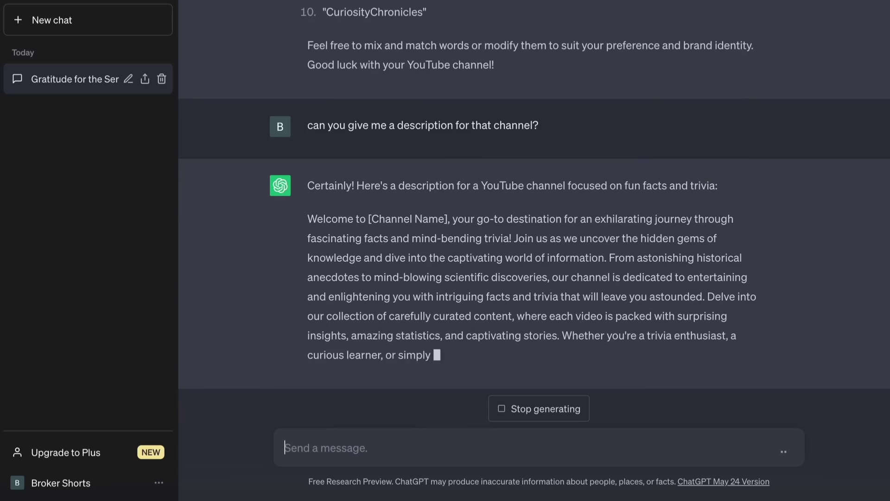
# - Review the answers and write a request for fun, weird, lesser-known facts
pyautogui.scroll(1, 397, 191)
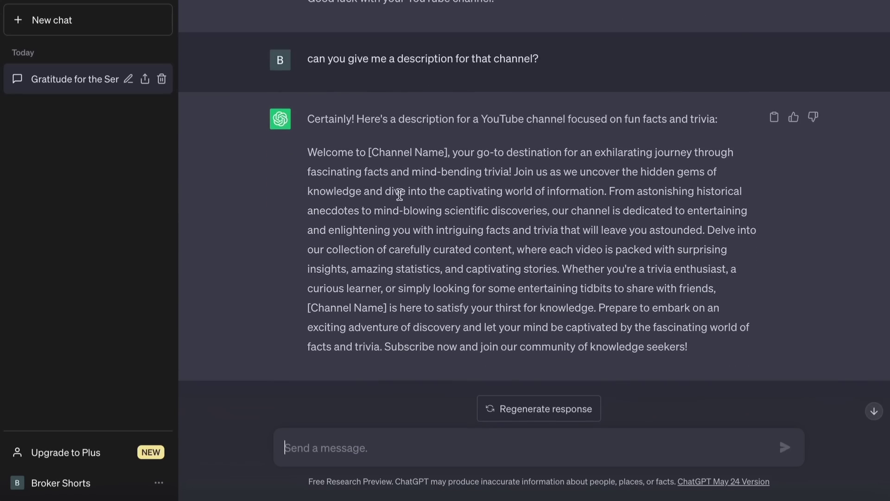
pyautogui.scroll(4, 399, 145)
pyautogui.scroll(-3, 424, 223)
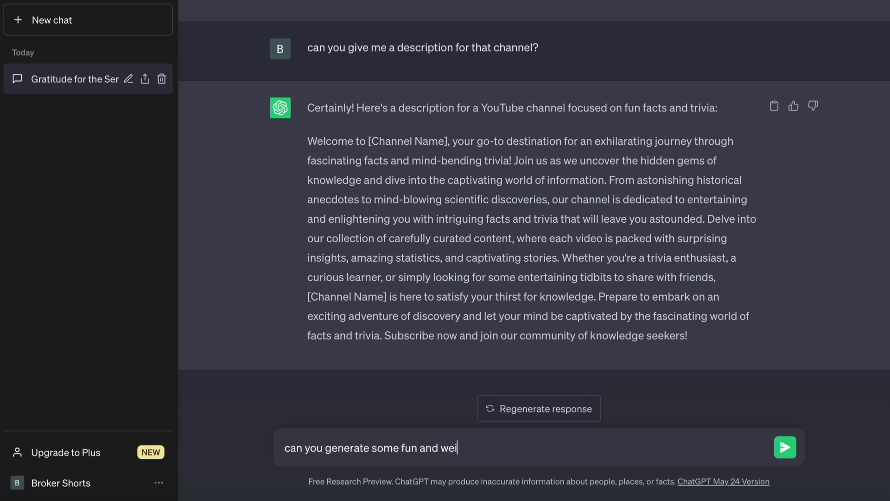
pyautogui.write('n you generate some fun and weird facts that are lesser known?')
# - Get lesser-known fun facts plus ten more, and highlight the oldest known recipe fact
pyautogui.press('Return')
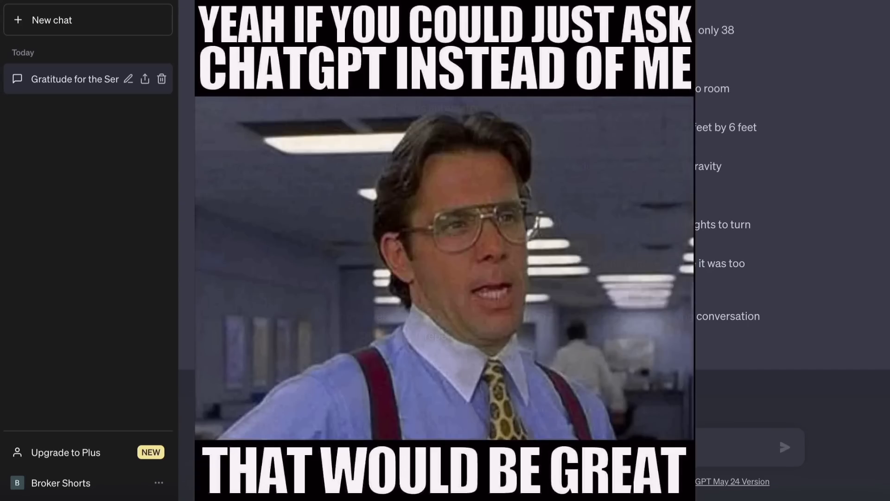
pyautogui.press('Return')
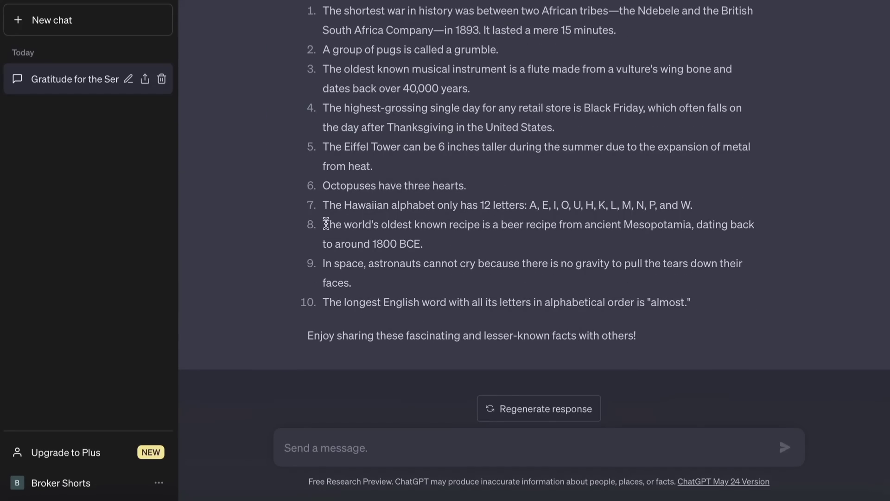
pyautogui.moveTo(326, 223); pyautogui.dragTo(433, 242)
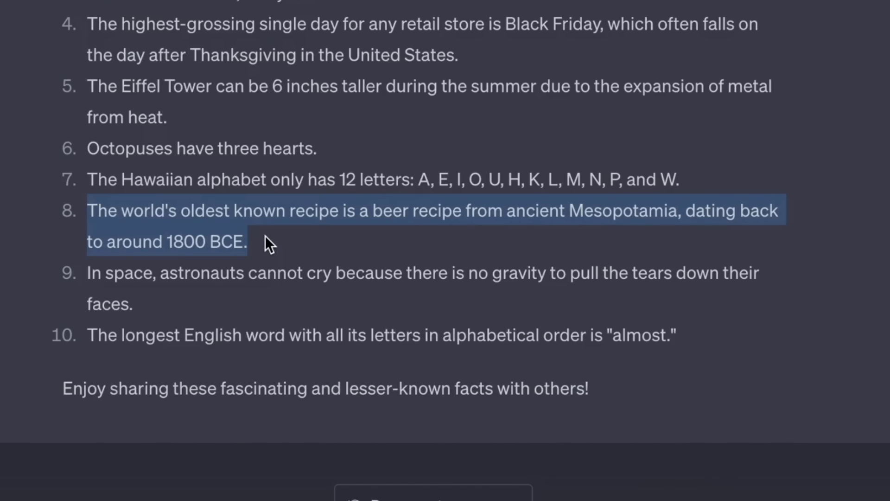
# - Get a 30-50 word text about the oldest known recipe and copy it
pyautogui.write('Can you write me 30-50 word')
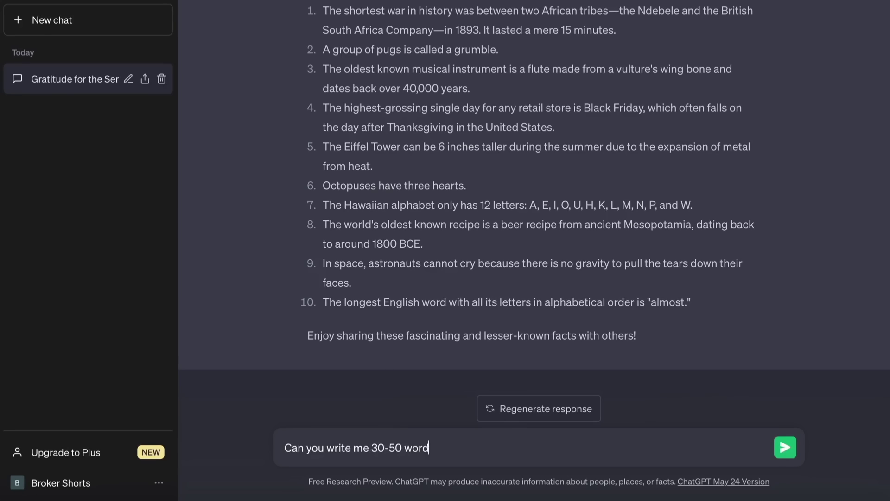
pyautogui.write('s about the oldest known recipe')
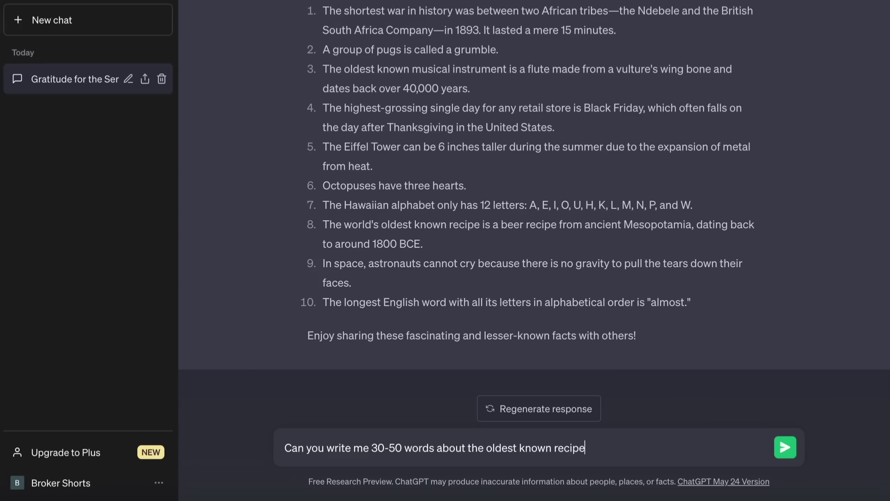
pyautogui.write('?')
pyautogui.press('Return')
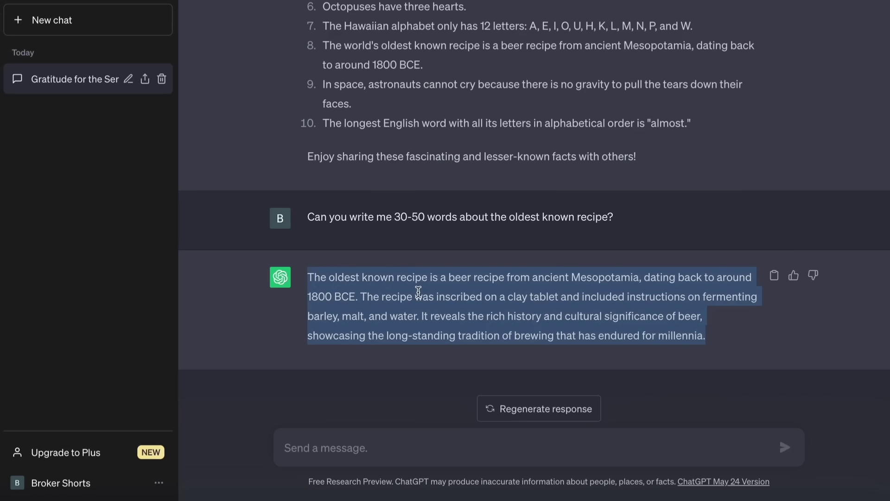
pyautogui.rightClick(419, 290)
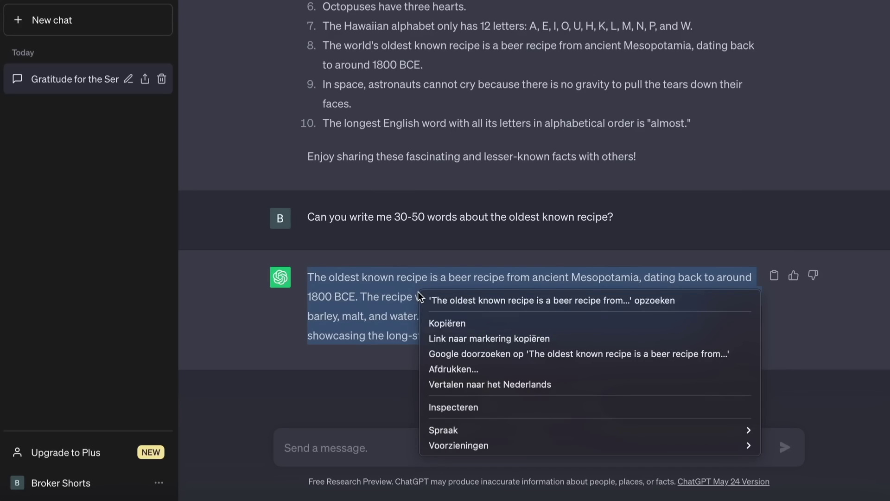
pyautogui.click(445, 330)
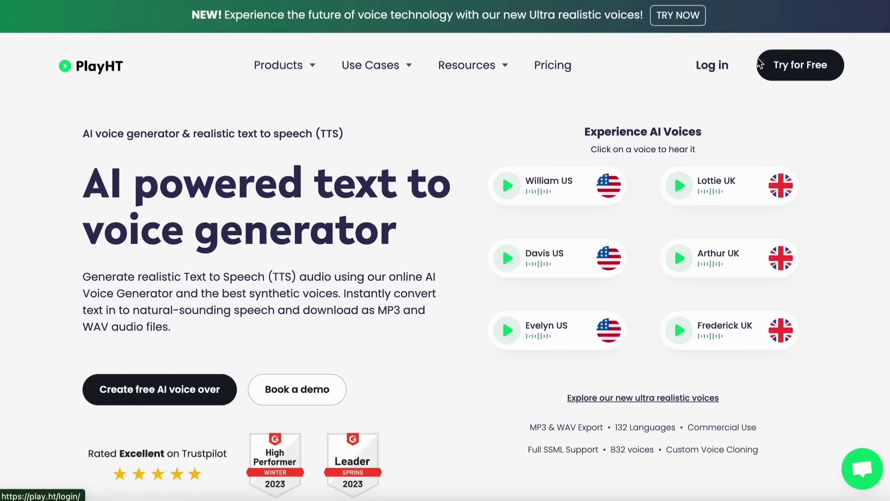
# - Open Play.ht's free sign-up page, then return to the Play.ht homepage via the logo
pyautogui.click(785, 64)
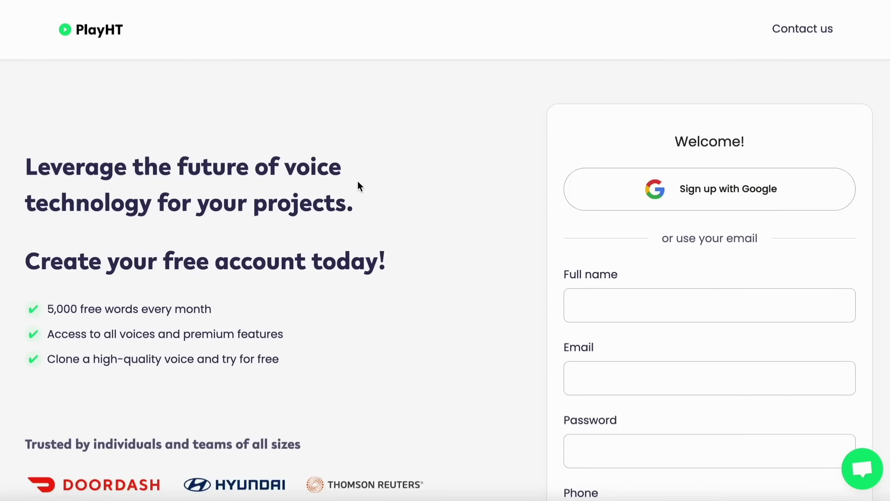
pyautogui.scroll(-3, 654, 255)
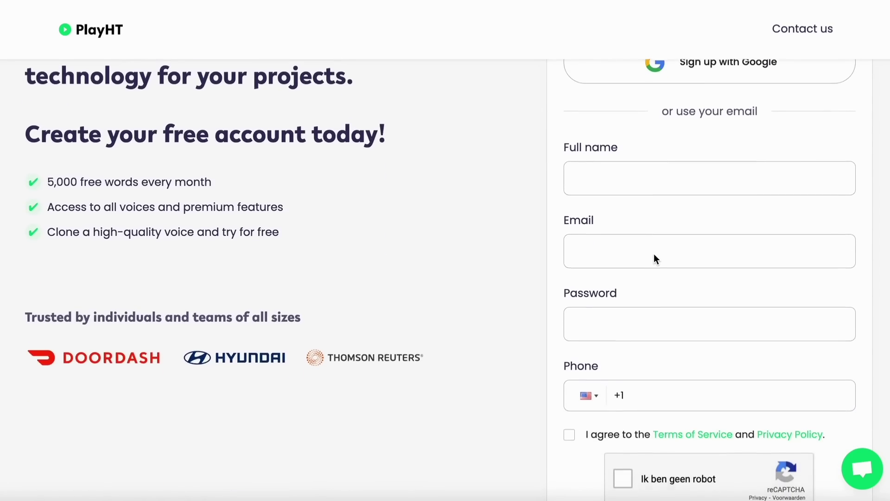
pyautogui.scroll(3, 394, 308)
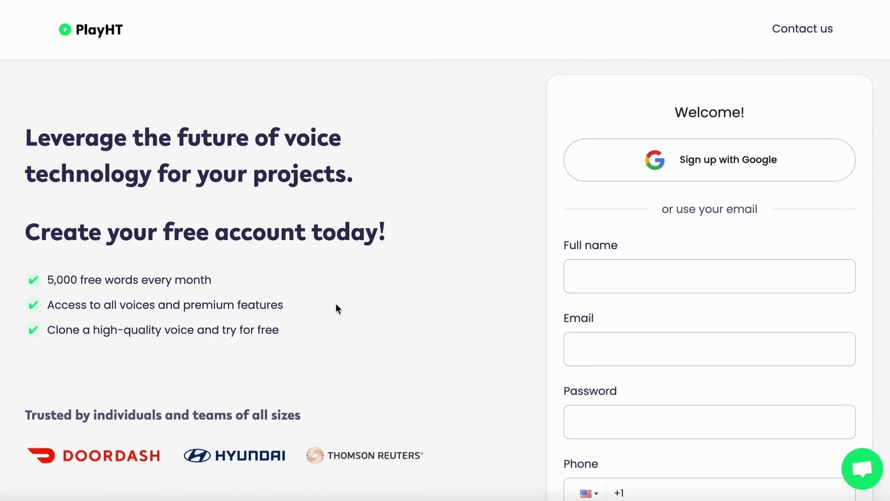
pyautogui.scroll(1, 335, 303)
pyautogui.click(114, 30)
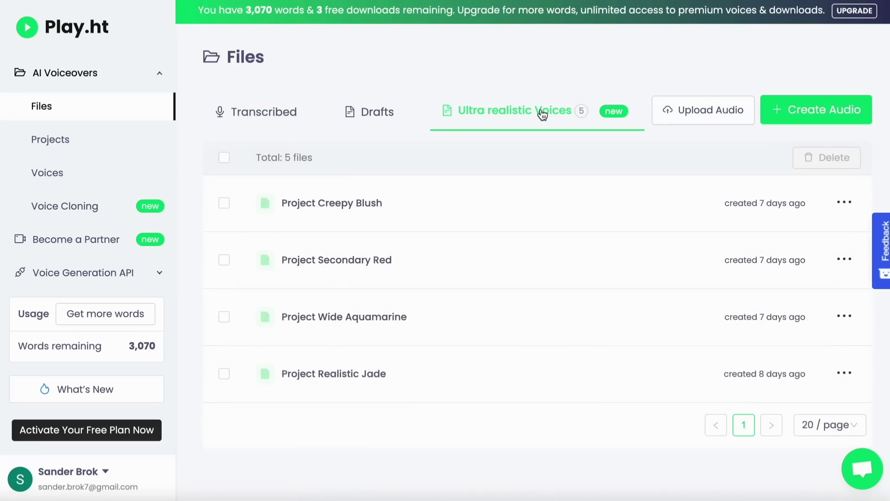
# - Create a new Play.ht audio project, dismiss the translate popup, and choose the Lance voice
pyautogui.click(807, 113)
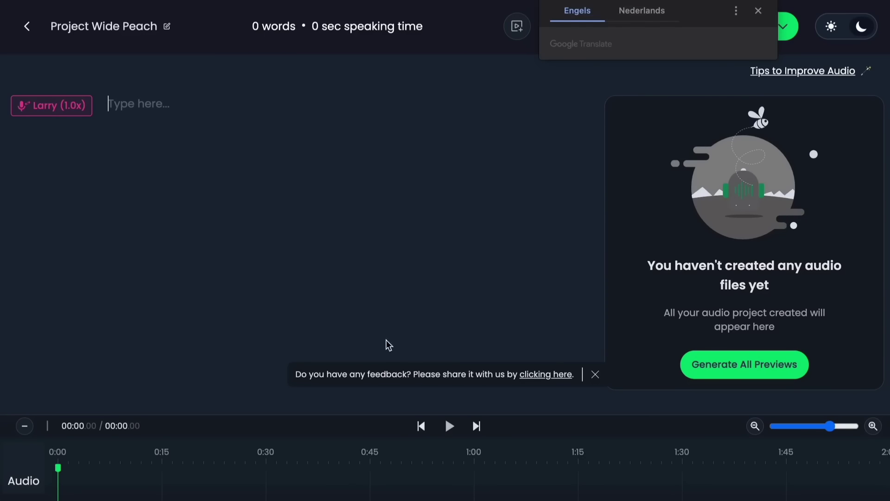
pyautogui.click(392, 301)
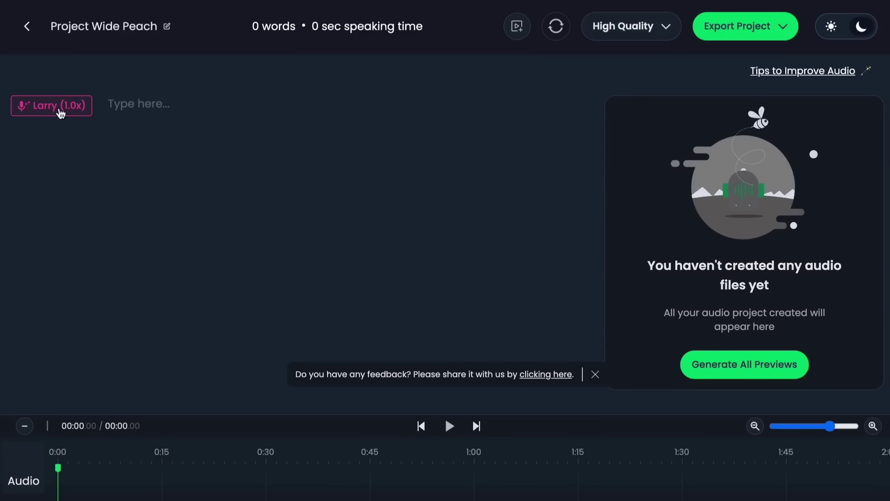
pyautogui.click(60, 113)
pyautogui.scroll(-12, 217, 278)
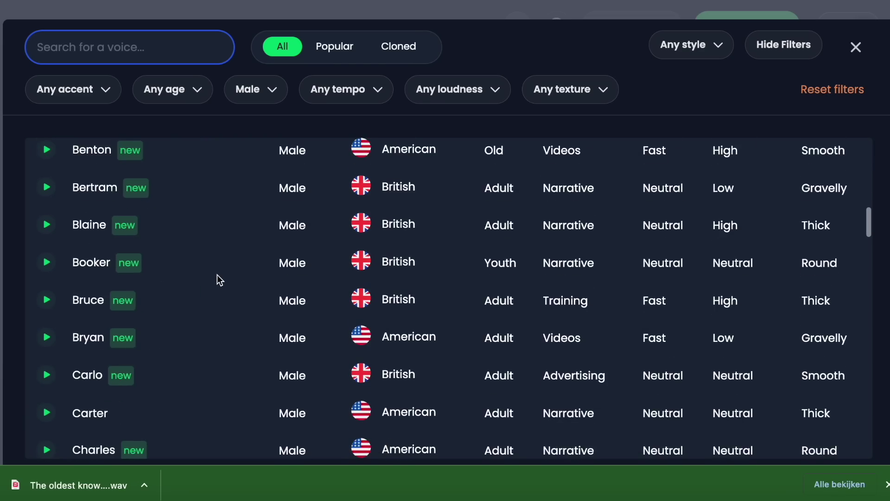
pyautogui.scroll(-20, 216, 275)
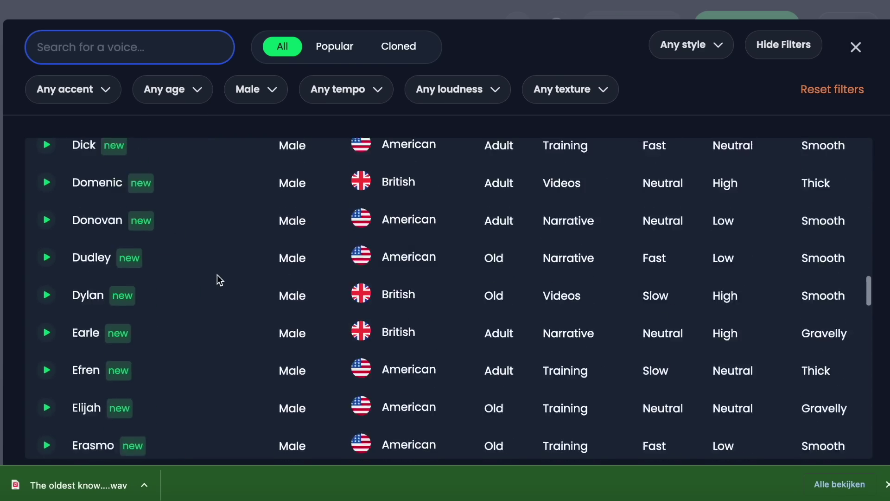
pyautogui.scroll(-3, 218, 274)
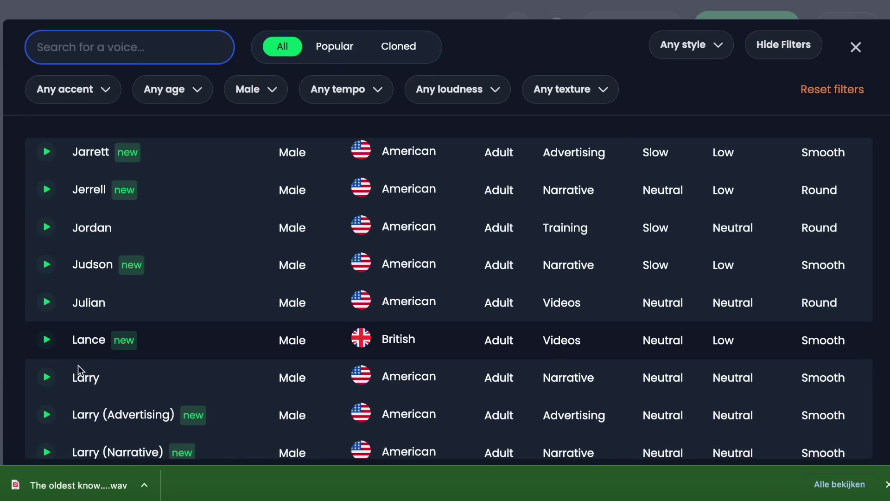
pyautogui.click(46, 343)
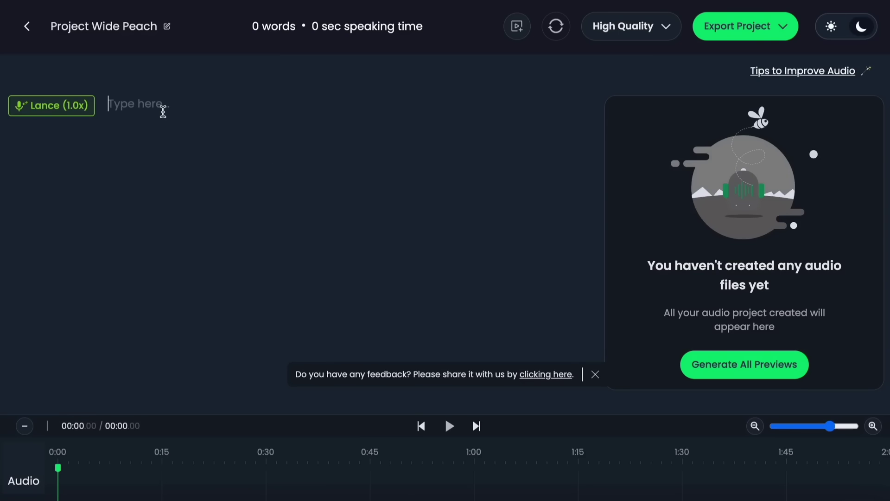
pyautogui.rightClick(163, 112)
# - Paste the recipe script, generate and play the Lance voiceover, then download it as WAV
pyautogui.click(262, 211)
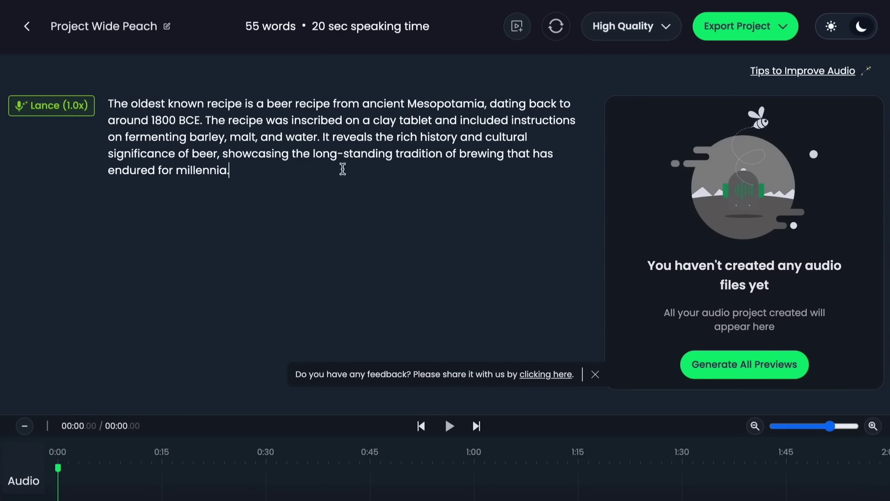
pyautogui.click(742, 365)
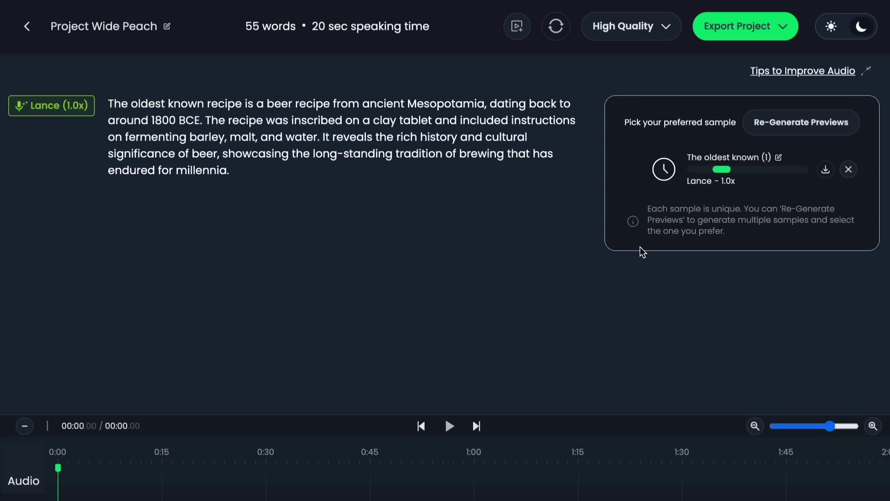
pyautogui.click(662, 172)
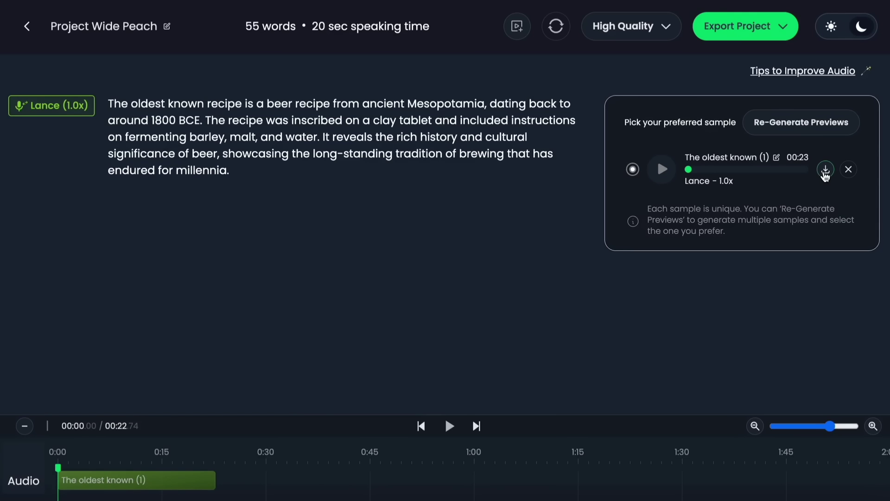
pyautogui.click(825, 172)
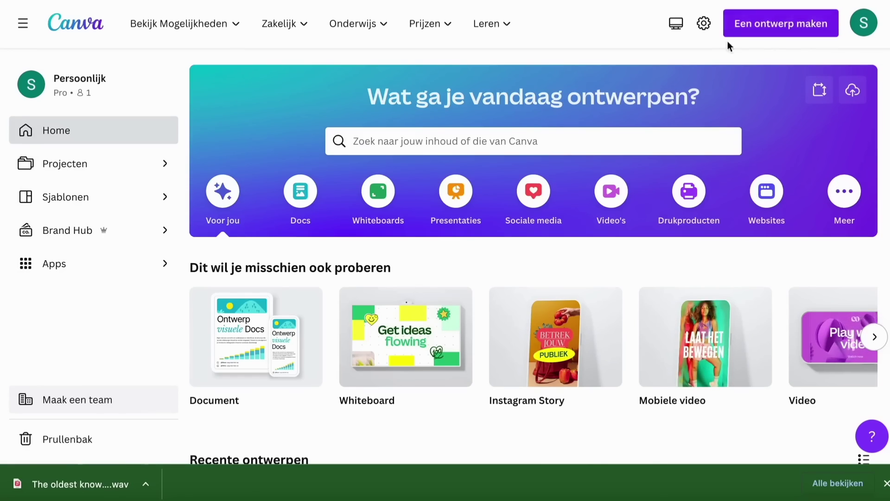
# - Start a new design from Canva's home page with 'Een ontwerp maken'
pyautogui.click(769, 34)
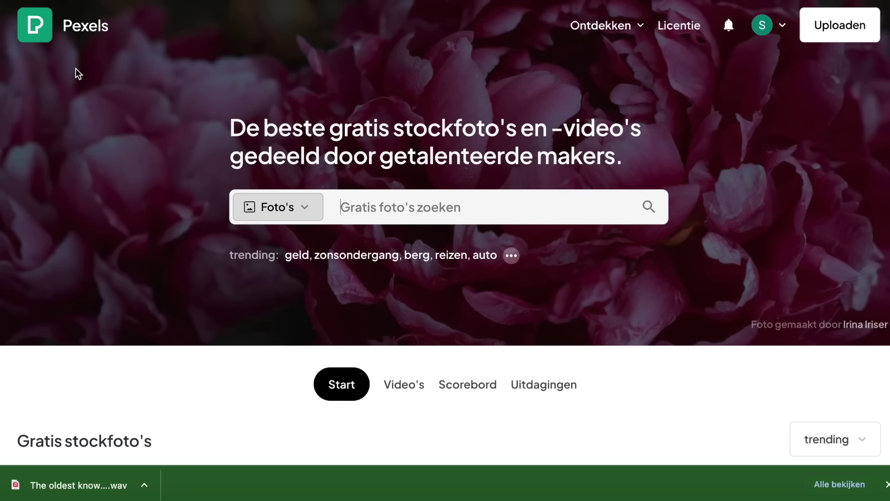
# - Search Pexels for 'old recipe', then add the uploaded WAV voiceover to Canva's timeline
pyautogui.click(321, 195)
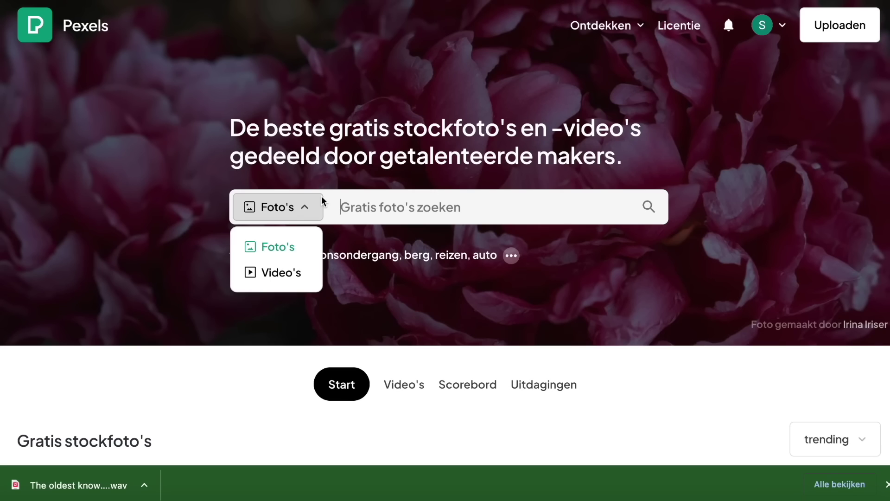
pyautogui.write('old reci')
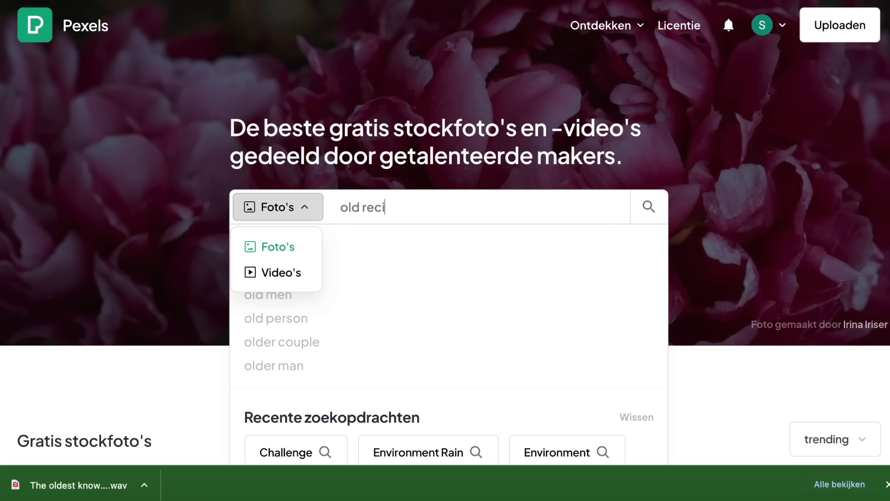
pyautogui.write('pe')
pyautogui.press('Return')
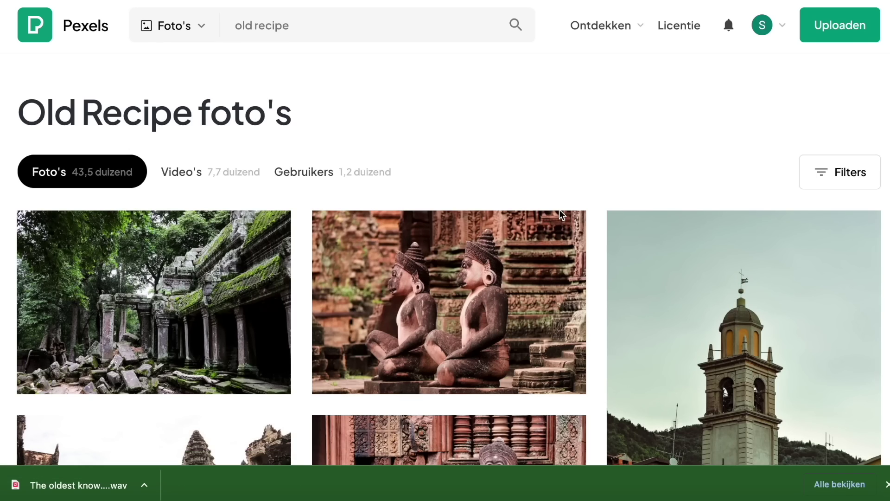
pyautogui.scroll(-3, 561, 215)
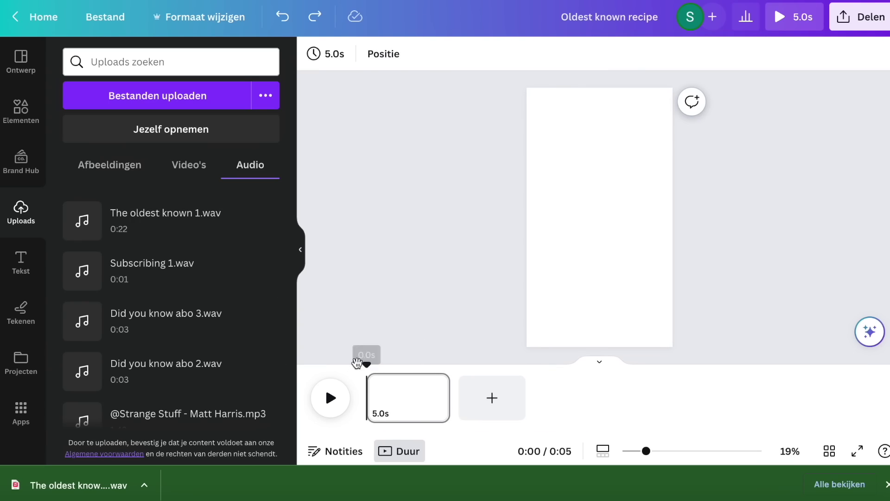
pyautogui.click(148, 227)
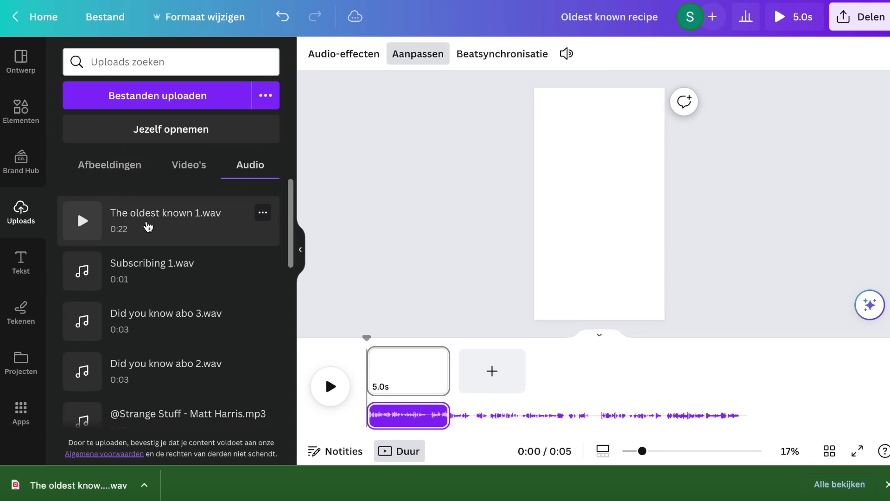
# - Play the voiceover, then search Canva Elements for 'recipe' and show only video results
pyautogui.click(344, 392)
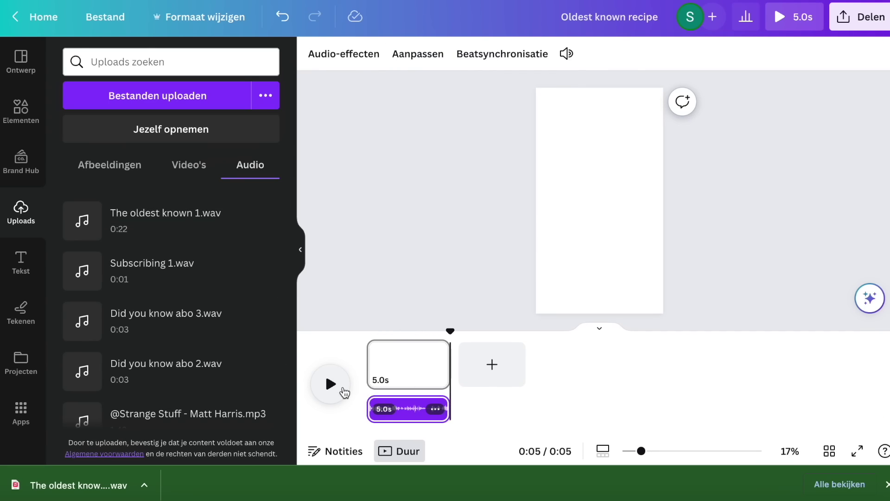
pyautogui.click(21, 110)
pyautogui.write('recipe')
pyautogui.press('Return')
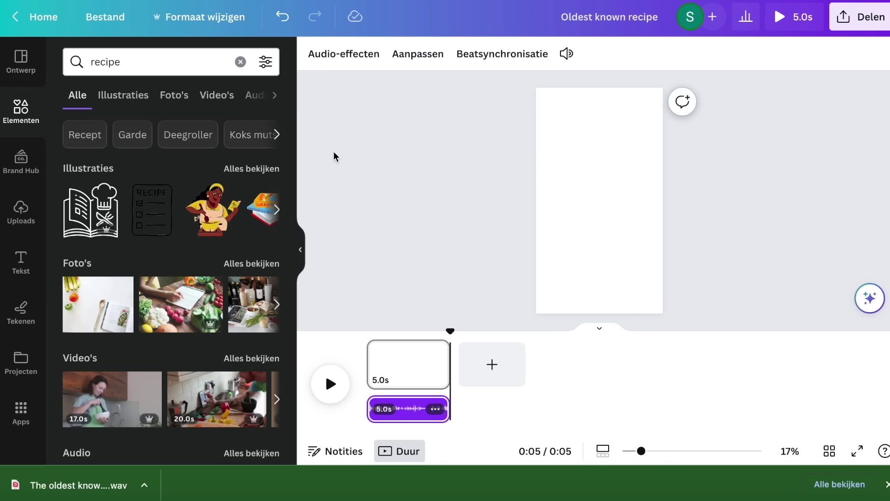
pyautogui.click(216, 95)
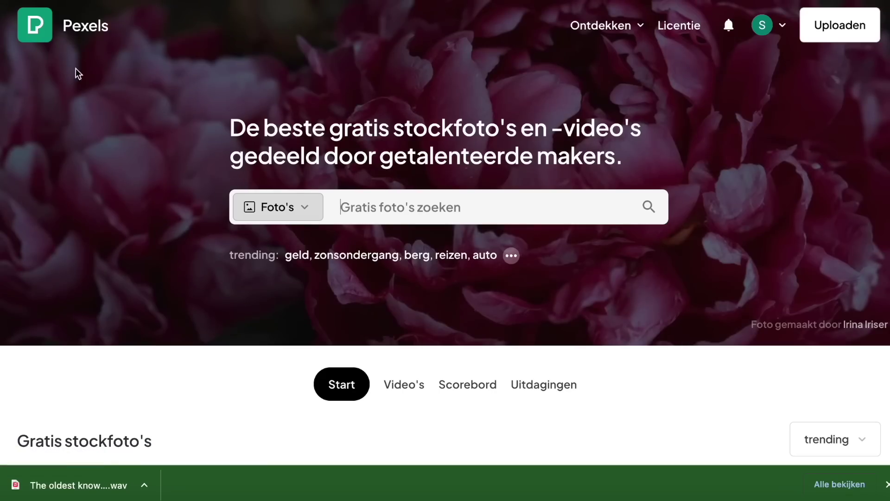
pyautogui.click(278, 207)
# - Search Pexels for 'old recipe', then broaden the search to 'recipe'
pyautogui.write('old reci')
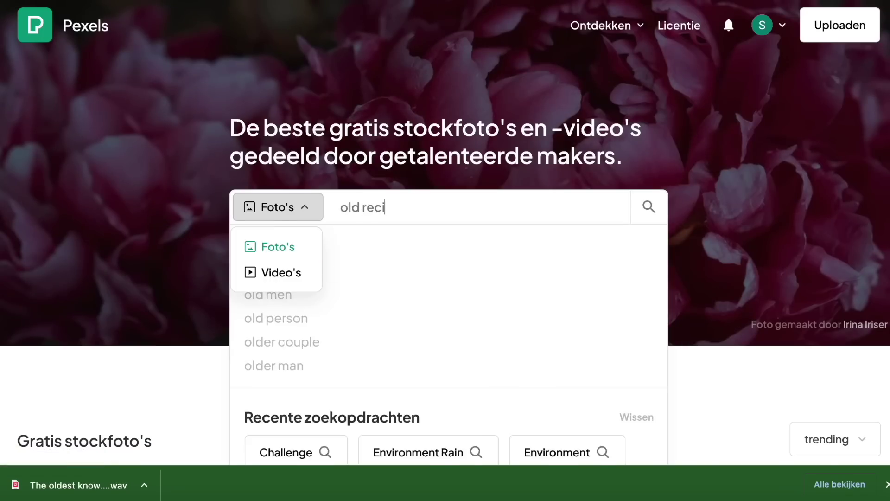
pyautogui.write('pe')
pyautogui.press('Return')
pyautogui.click(314, 28)
pyautogui.write('recipe')
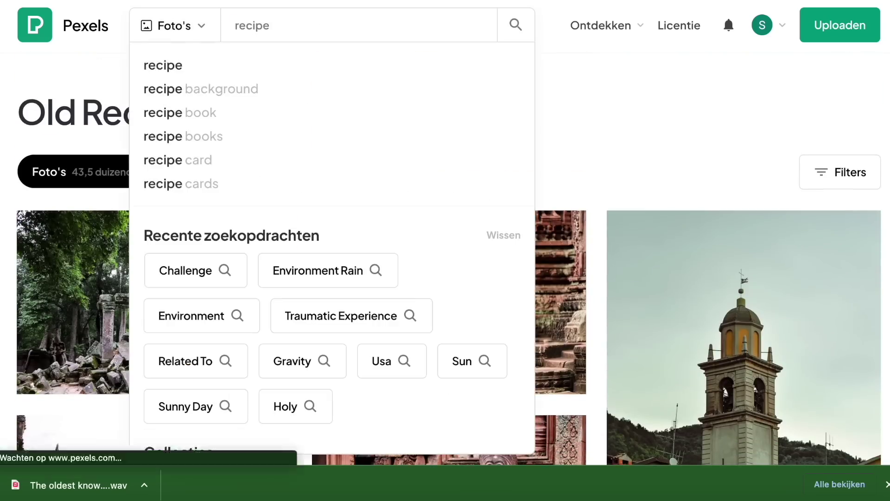
pyautogui.press('Return')
# - Switch the Pexels search to videos and download a recipe video clip
pyautogui.click(178, 25)
pyautogui.click(181, 89)
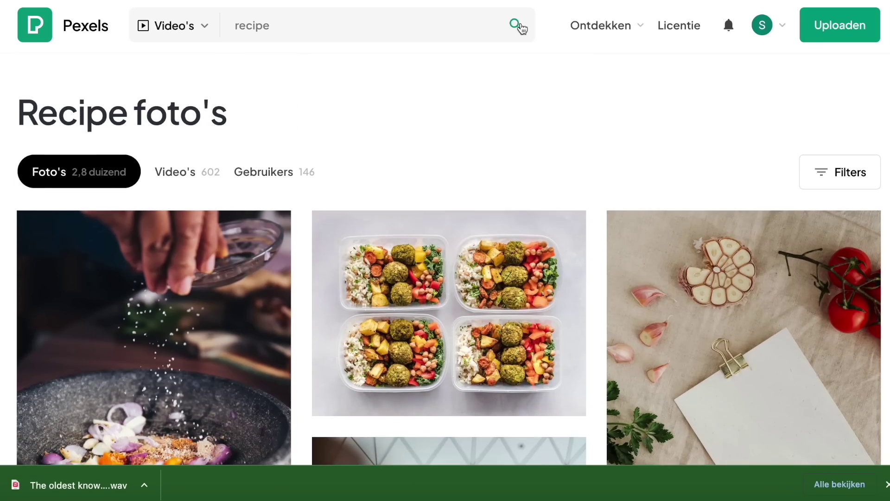
pyautogui.click(516, 24)
pyautogui.scroll(-1, 278, 185)
pyautogui.click(266, 291)
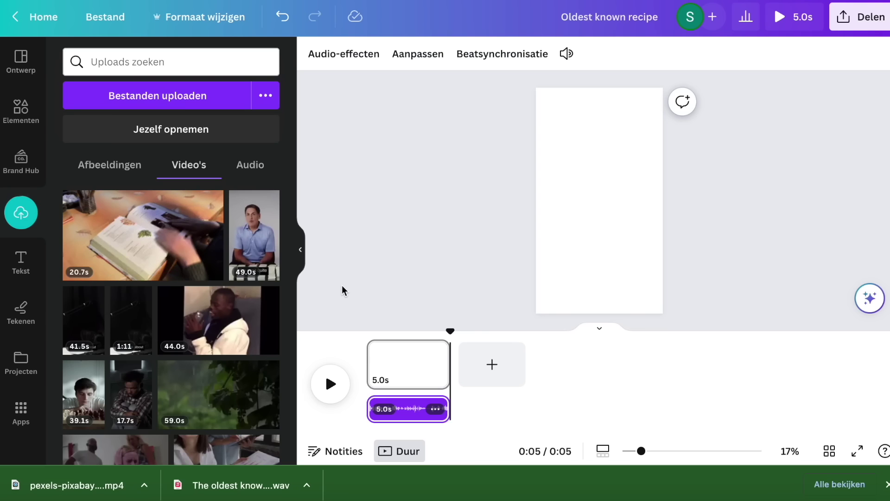
# - Place the recipe book video and set it as the full-page background
pyautogui.click(131, 242)
pyautogui.rightClick(630, 143)
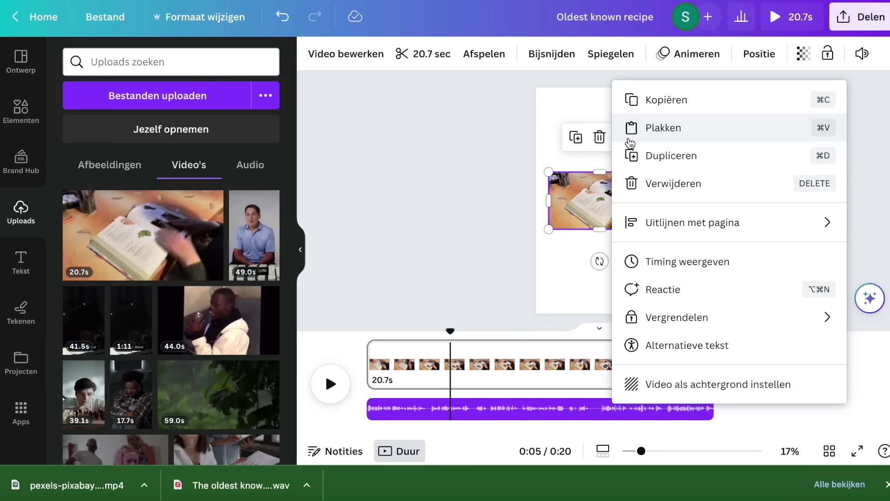
pyautogui.click(709, 383)
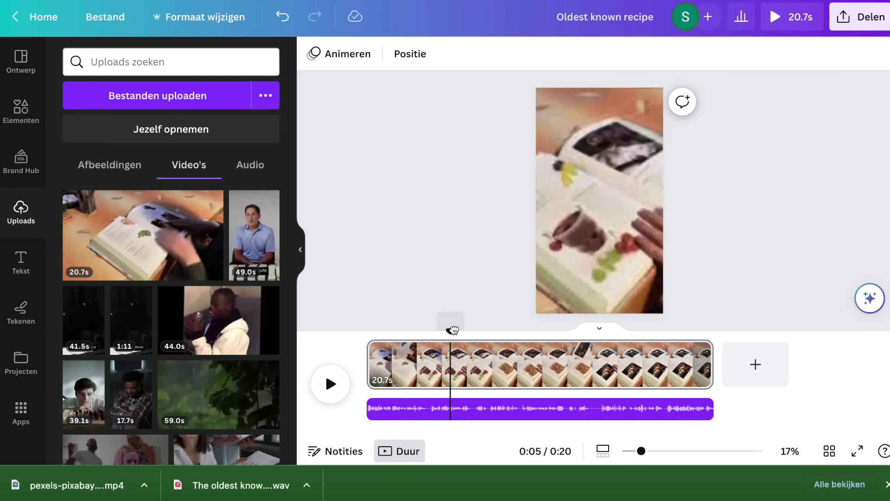
# - Preview against the voiceover and trim the book clip to about 5.4 seconds
pyautogui.moveTo(452, 330); pyautogui.dragTo(363, 324)
pyautogui.click(330, 384)
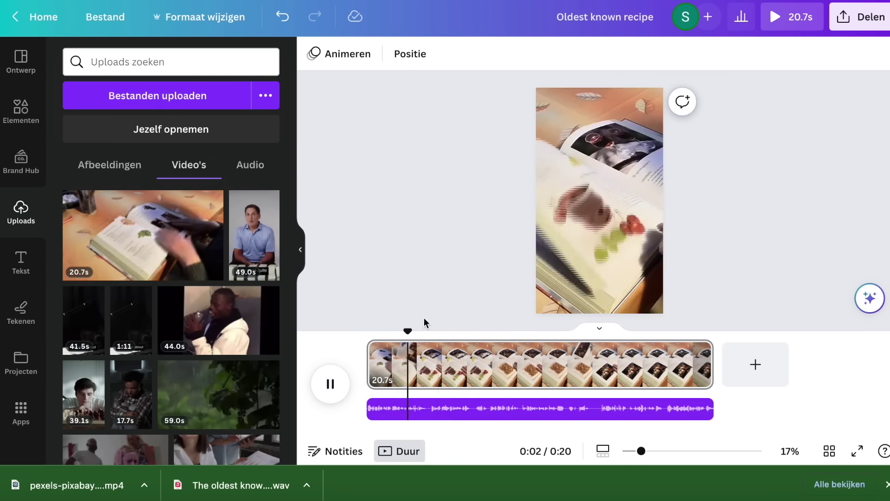
pyautogui.click(330, 384)
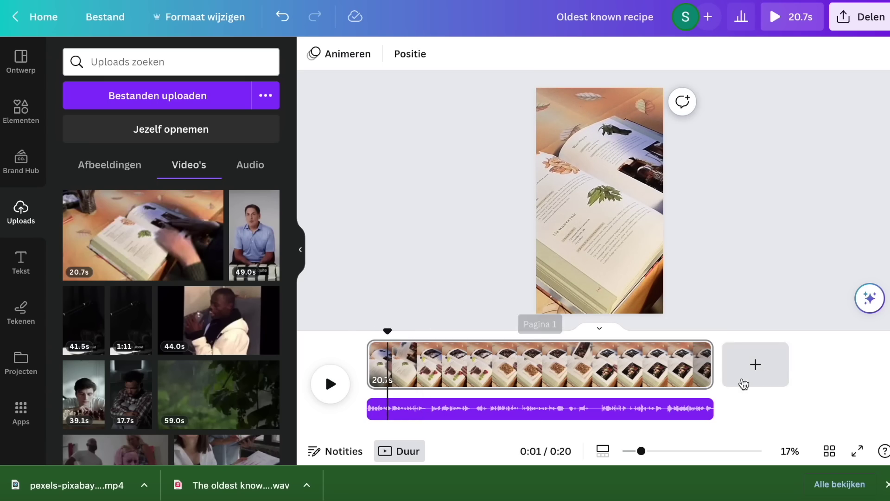
pyautogui.moveTo(710, 370); pyautogui.dragTo(397, 371)
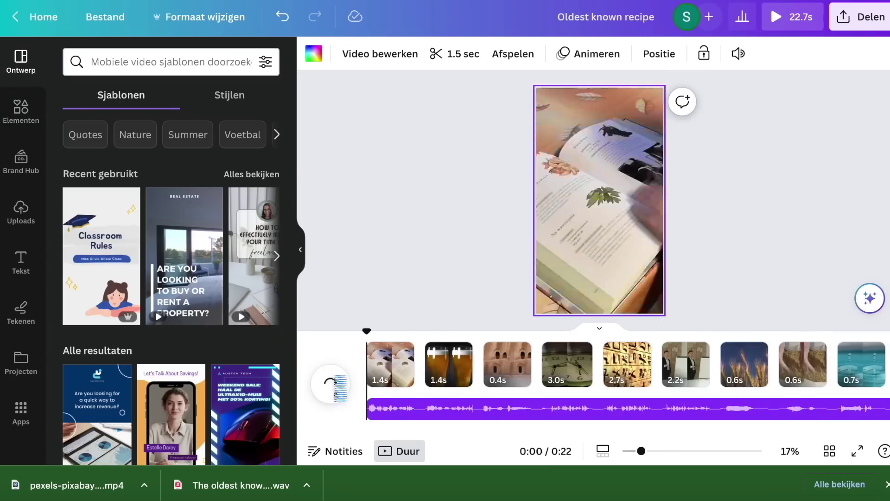
pyautogui.click(461, 371)
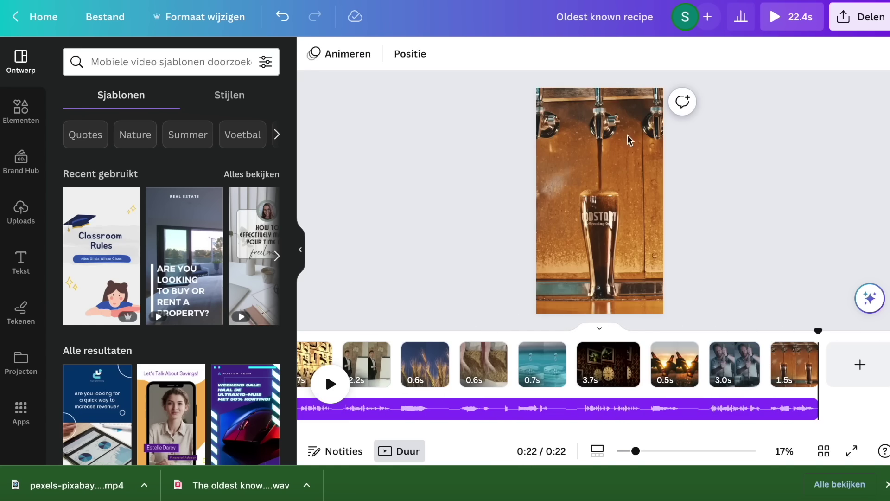
# - Download all pages of the design as a 1080p MP4 video
pyautogui.click(860, 17)
pyautogui.click(700, 372)
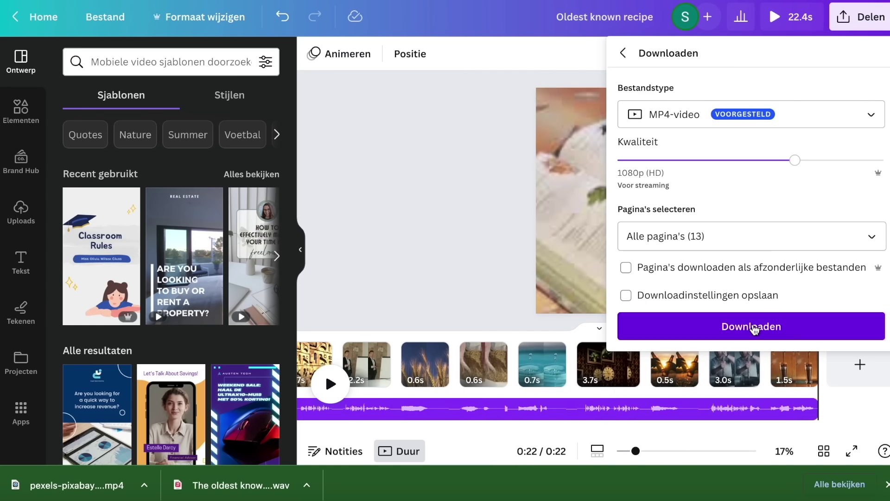
pyautogui.click(754, 328)
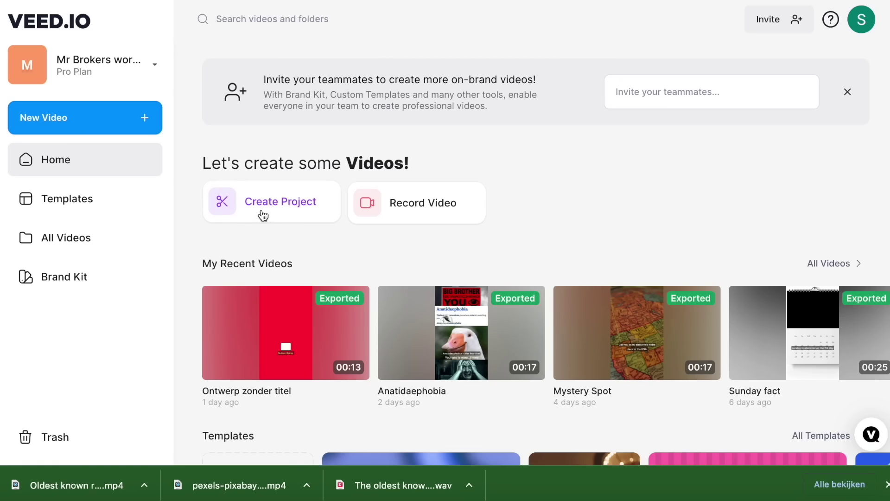
# - Create a new VEED.IO project and upload the exported Short MP4
pyautogui.click(263, 216)
pyautogui.click(813, 33)
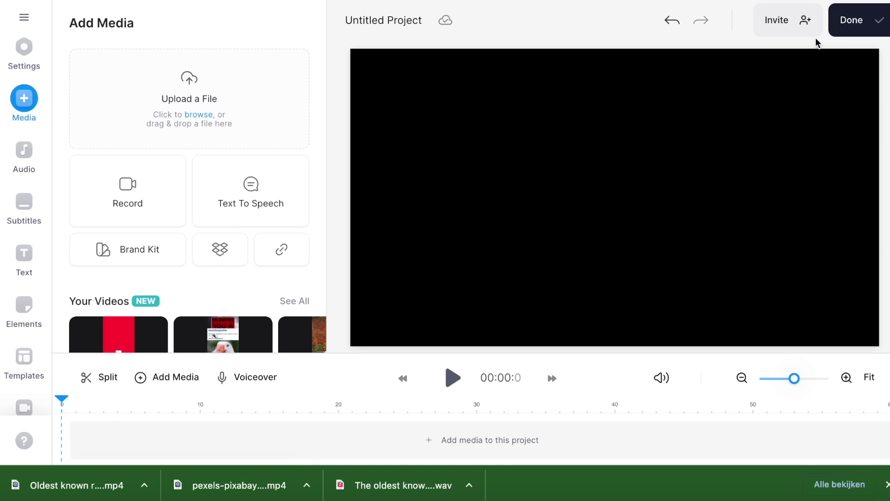
pyautogui.click(884, 484)
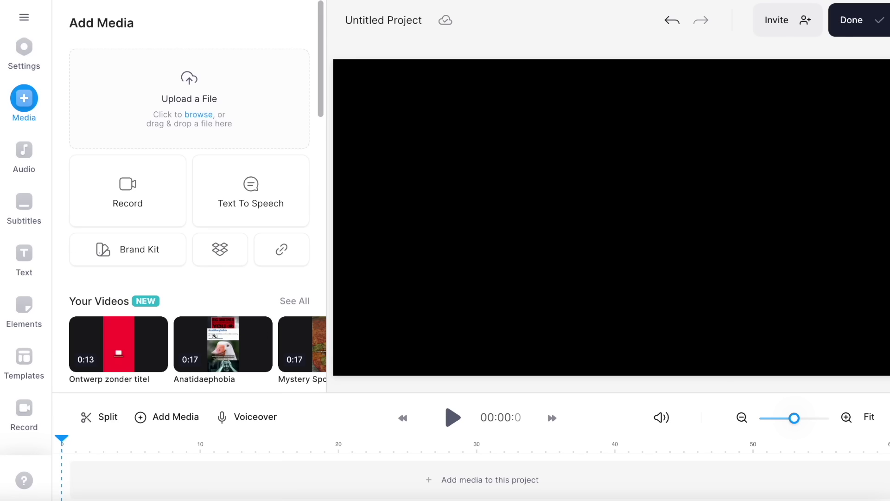
pyautogui.moveTo(189, 139); pyautogui.dragTo(106, 118)
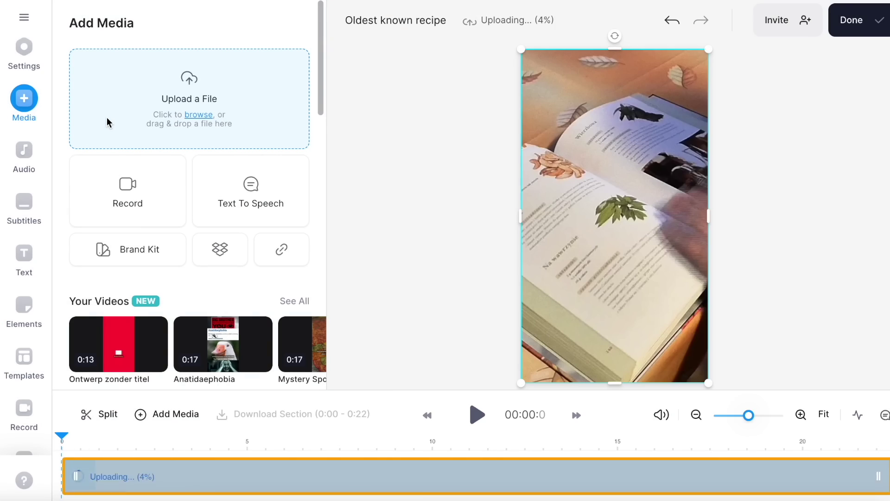
# - Auto-generate subtitles from the video's voiceover
pyautogui.click(24, 204)
pyautogui.click(264, 138)
pyautogui.click(304, 168)
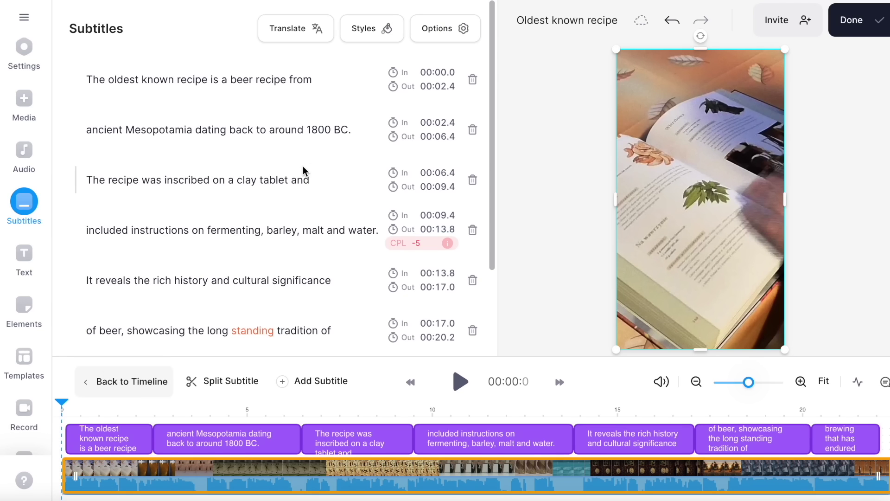
# - Move the captions up toward the frame's middle, review text colours, and export the video
pyautogui.click(74, 438)
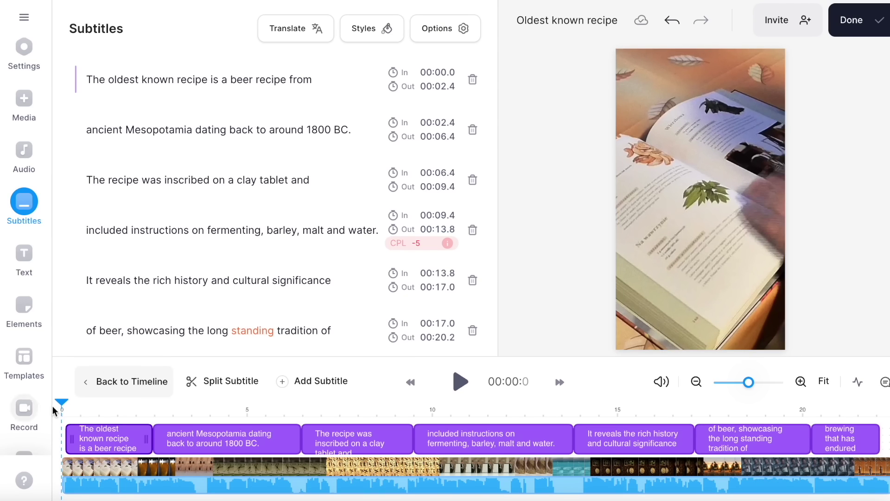
pyautogui.moveTo(713, 297); pyautogui.dragTo(713, 241)
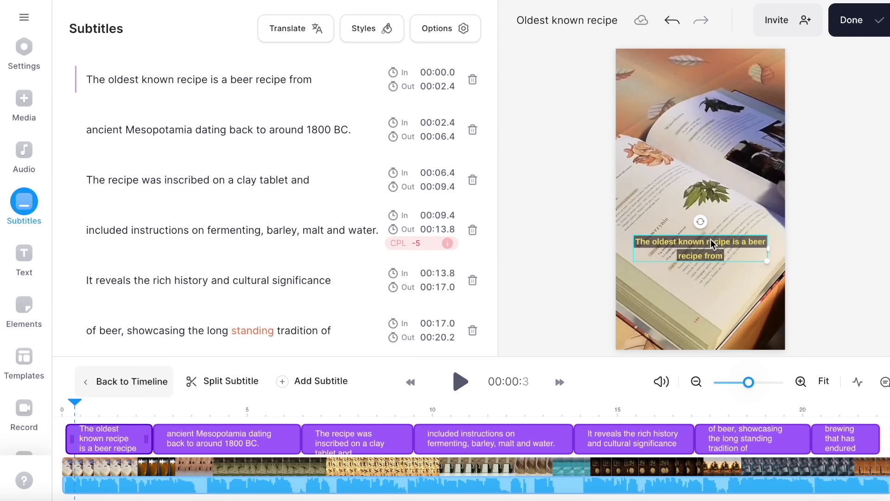
pyautogui.click(359, 41)
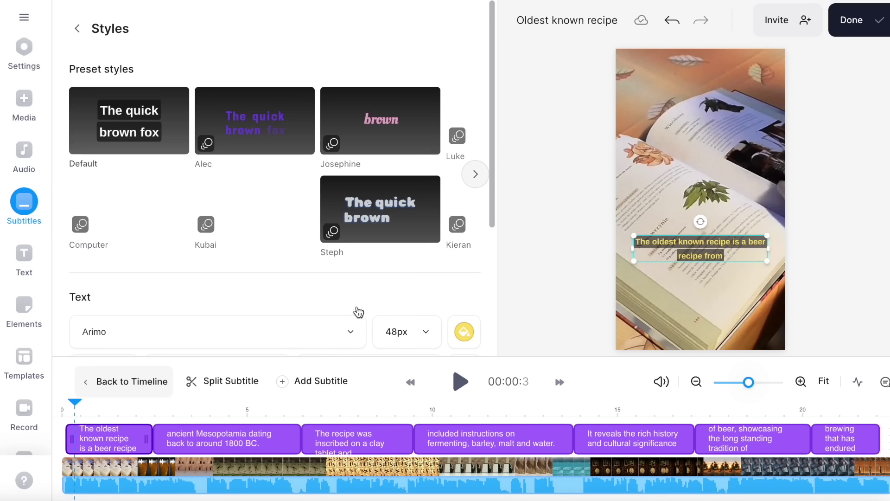
pyautogui.click(463, 330)
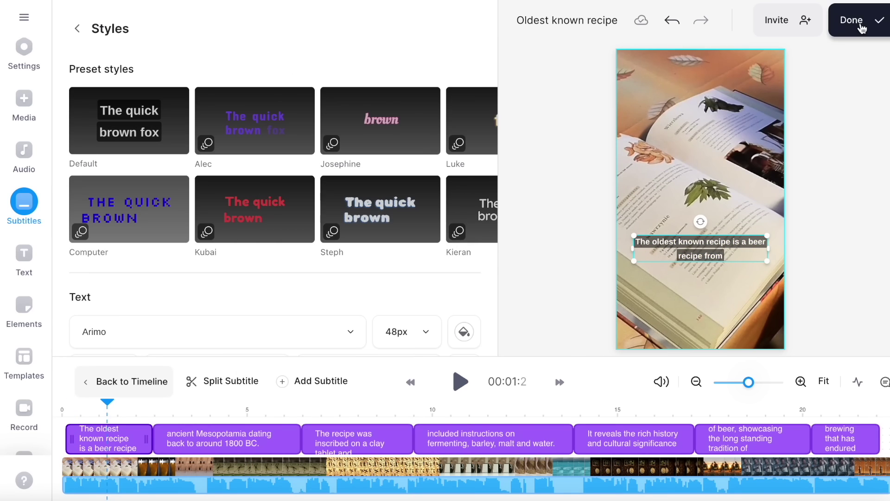
pyautogui.click(829, 28)
pyautogui.click(718, 221)
# - Close the 'We're getting your video ready' notice so the Short keeps rendering
pyautogui.click(231, 270)
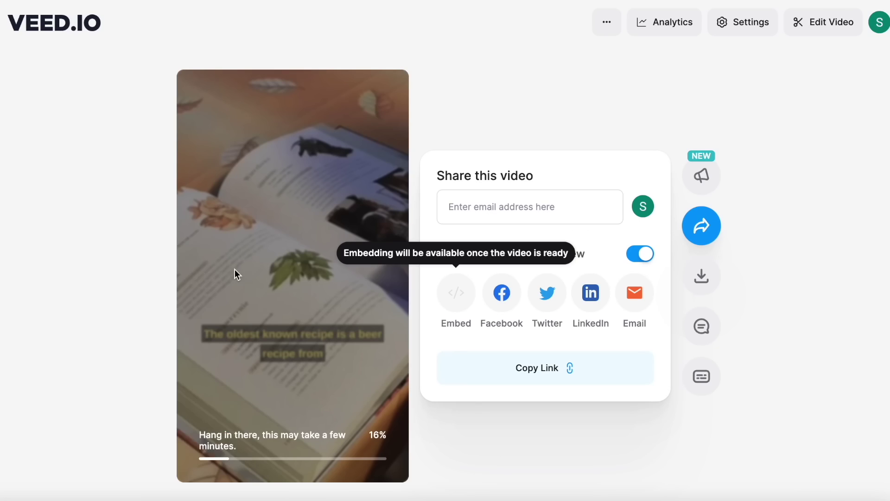